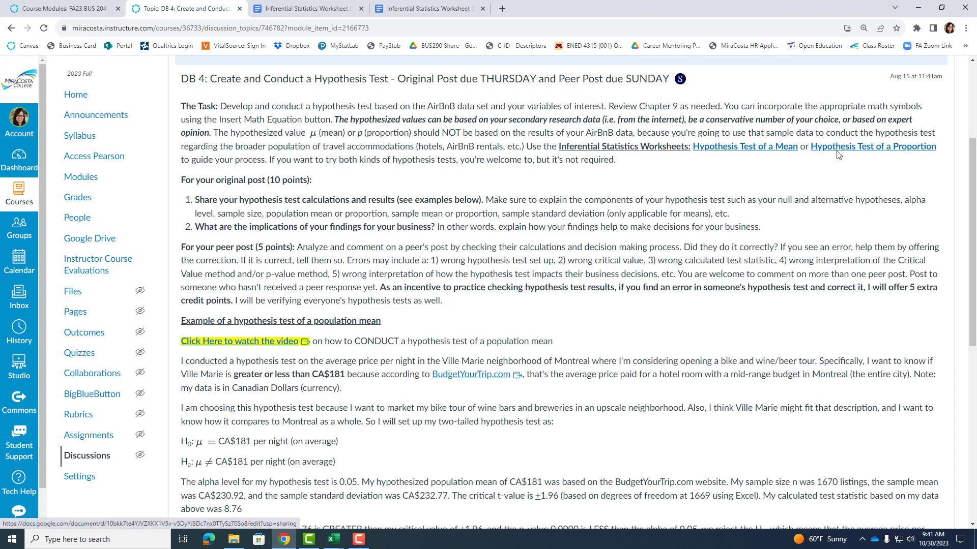
Open the Hypothesis Test of a Mean worksheet from the discussion instructions and download it as a Microsoft Word (.docx) file
left_click(753, 151)
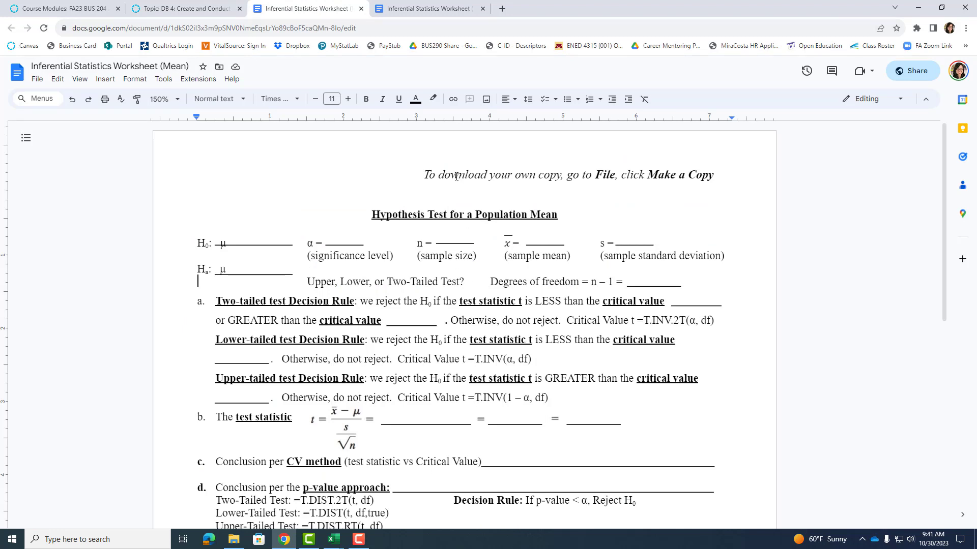
left_click(39, 80)
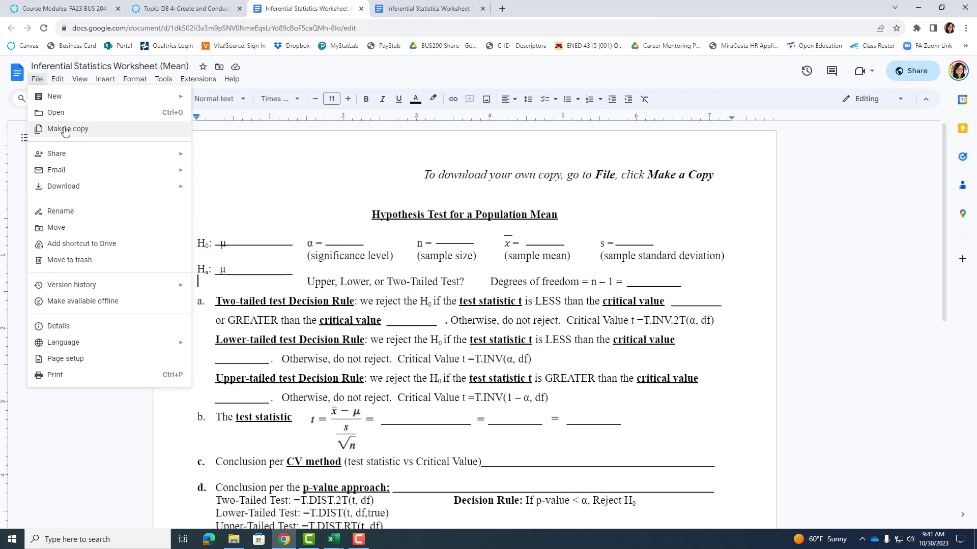
mouse_move(82, 187)
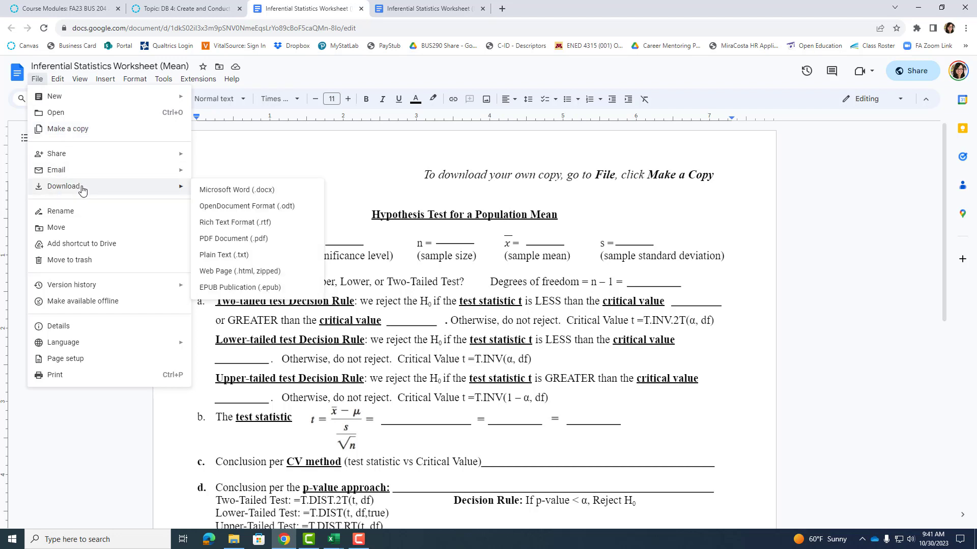
left_click(239, 190)
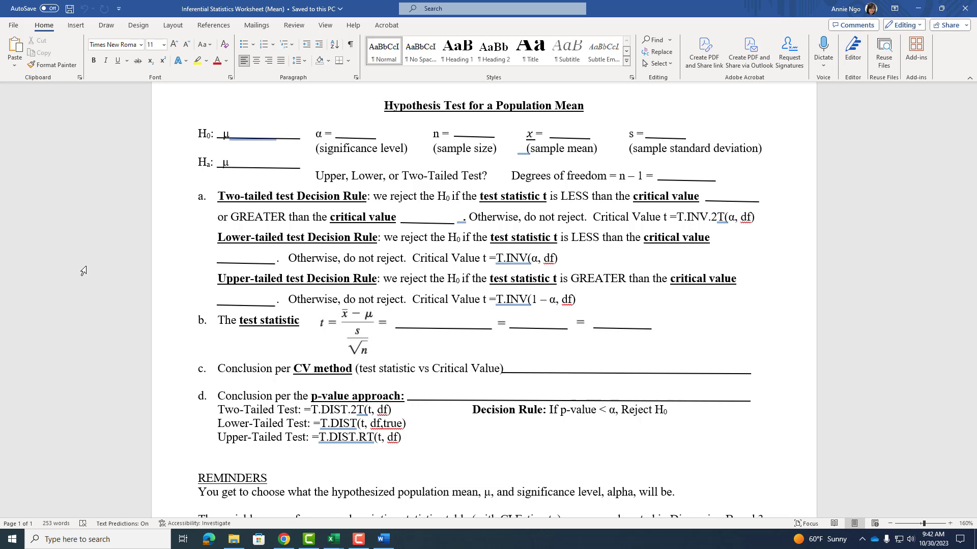
Check the Canvas discussion example in Chrome and complete the null hypothesis in the Word worksheet as μ = 181
key("alt+Tab")
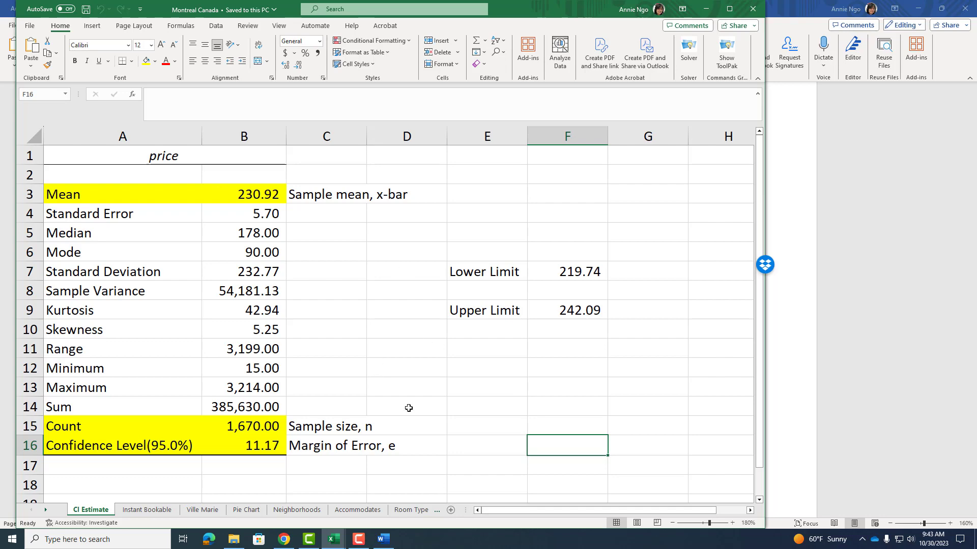
left_click(820, 410)
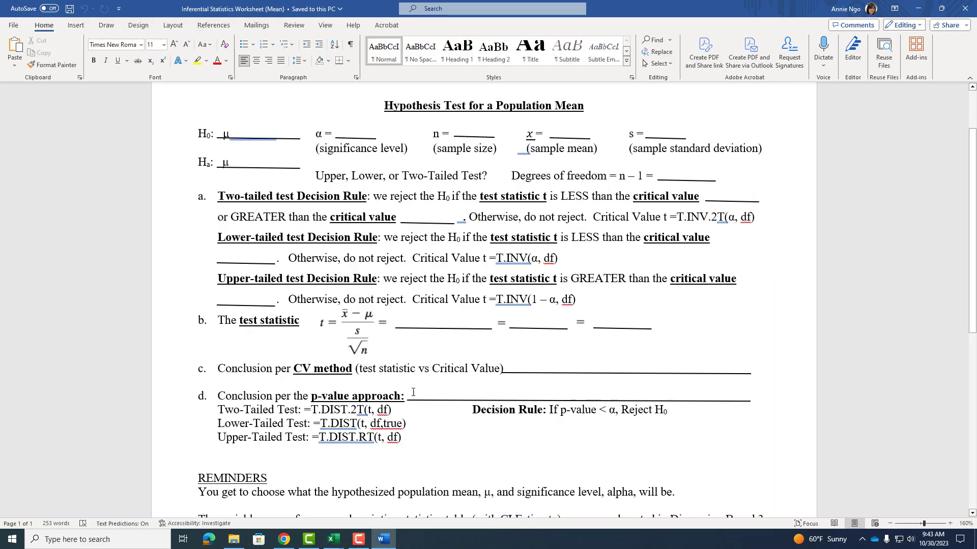
left_click(284, 539)
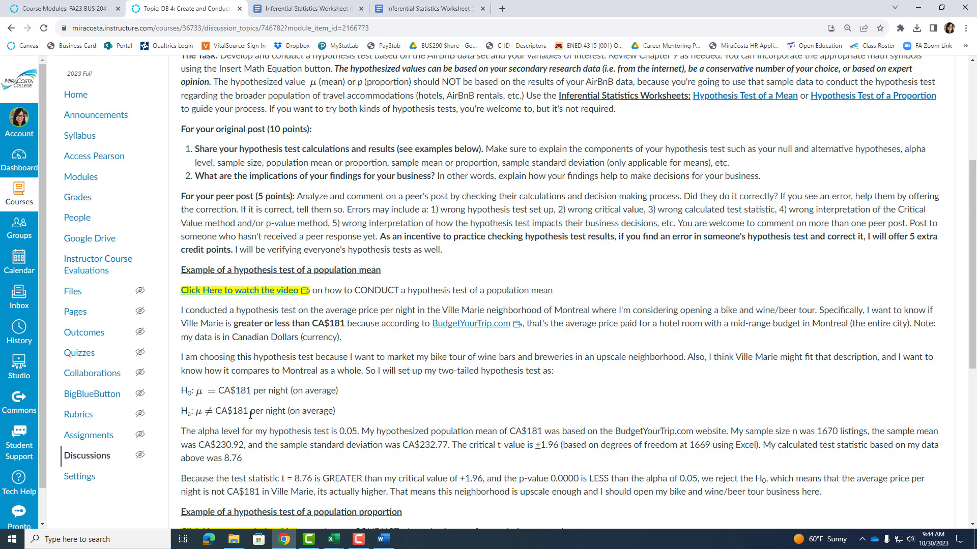
key("alt+Tab")
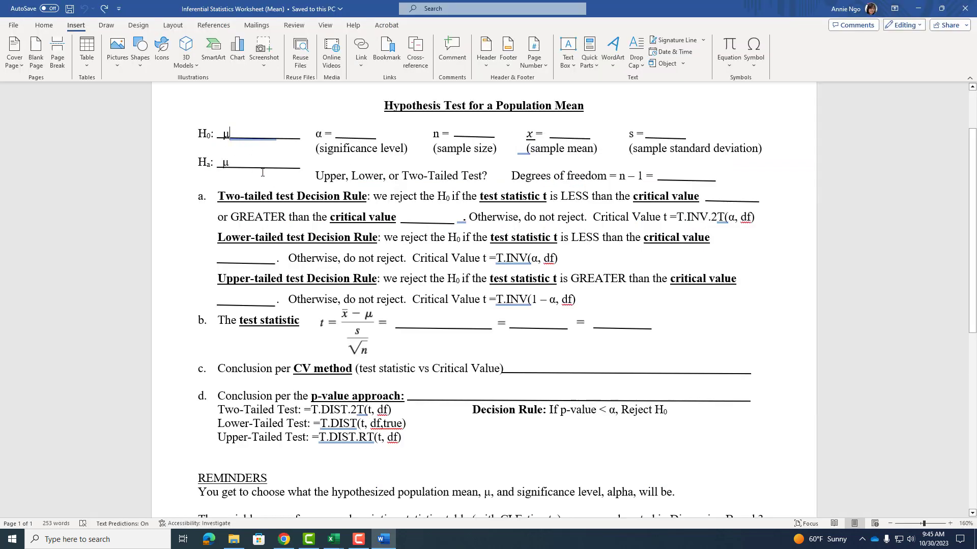
type("= ")
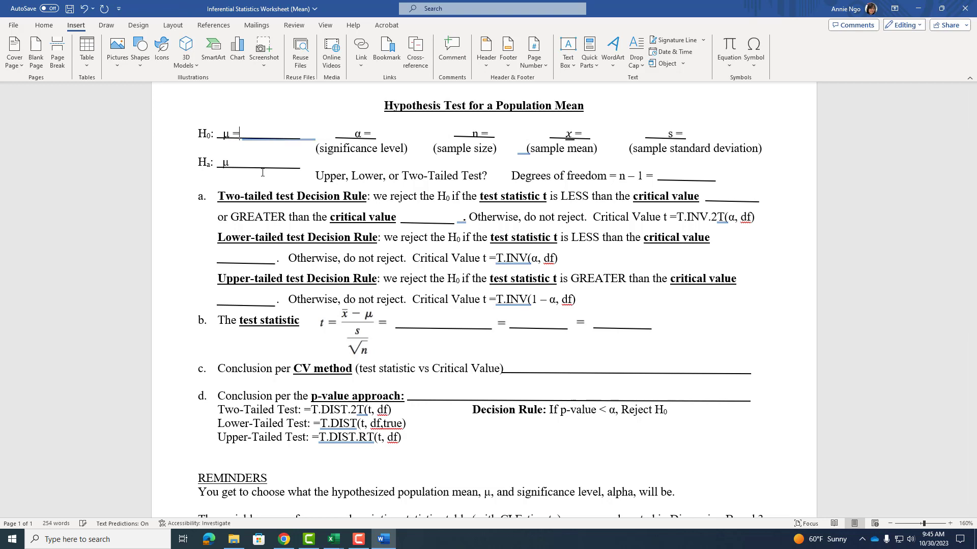
type("181")
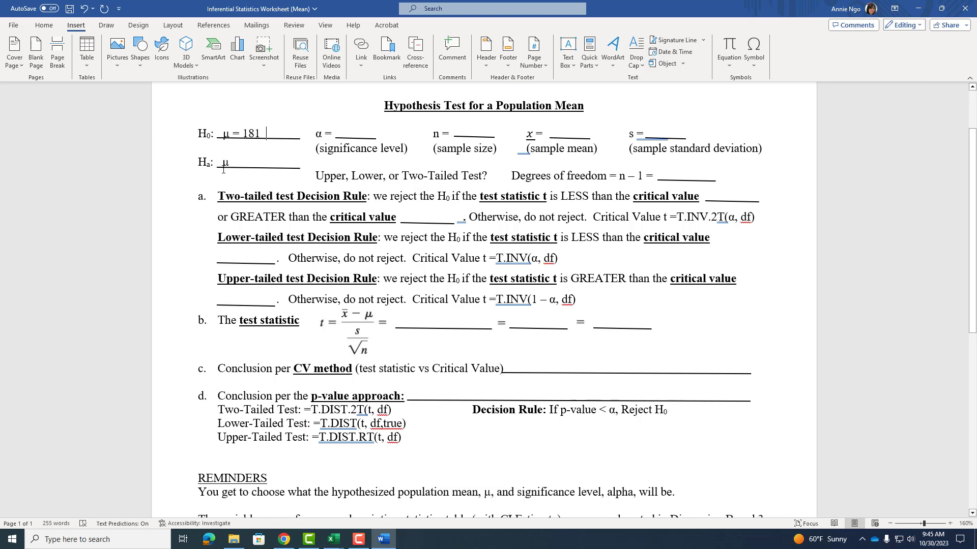
Complete the alternative hypothesis as μ ≠ 181, inserting the not-equal symbol after μ
left_click(242, 162)
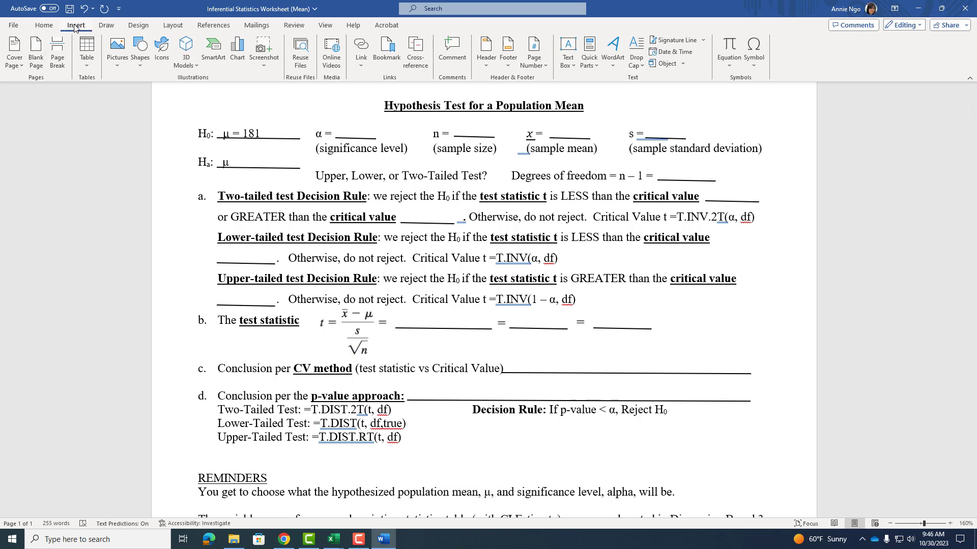
left_click(757, 70)
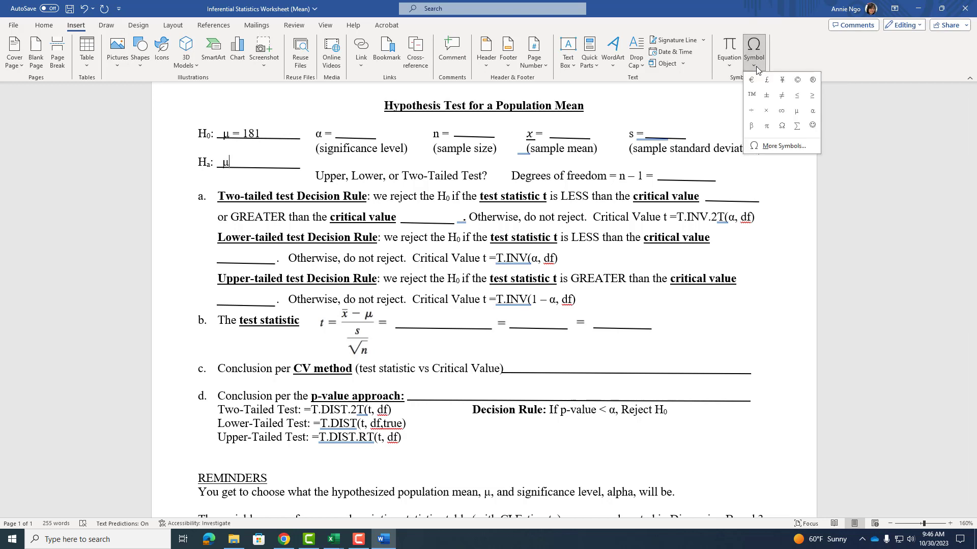
left_click(782, 96)
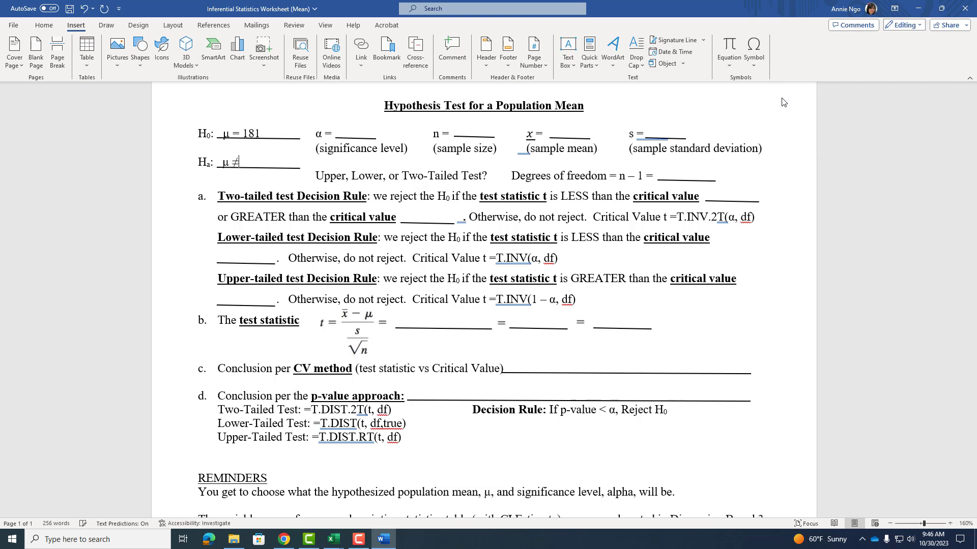
type("181")
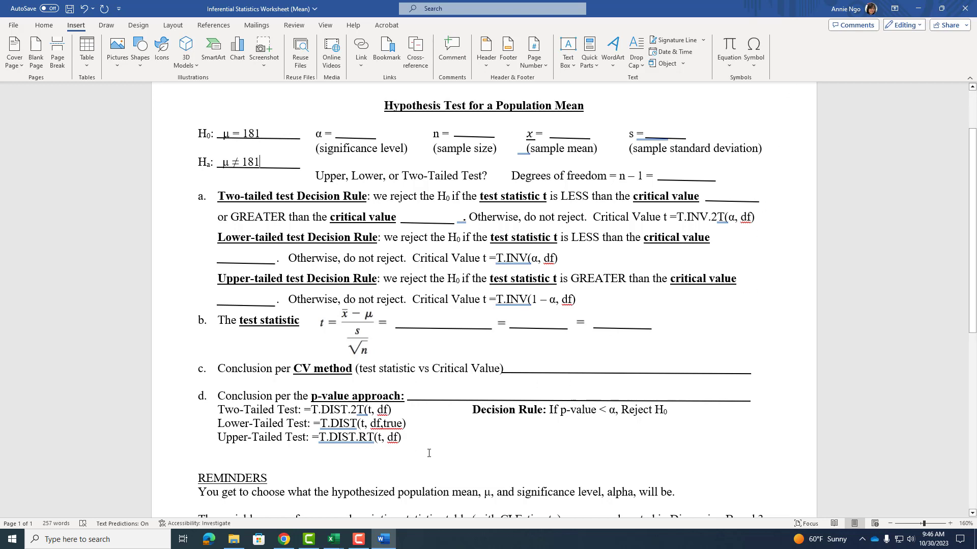
Review the reminder about choosing the hypothesized mean and alpha, and fill in the significance level α as 0.05
scroll(429, 453, "down", 1)
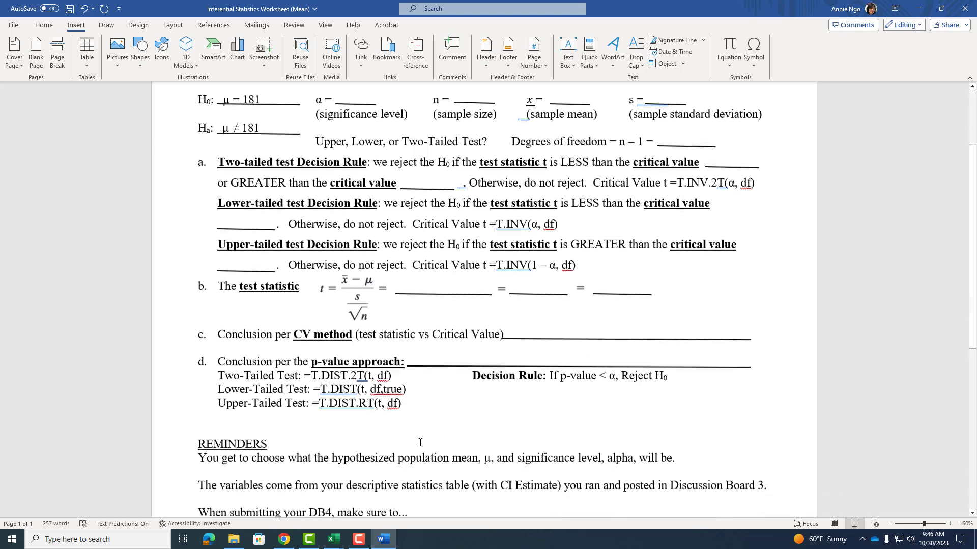
left_click_drag(200, 453, 485, 466)
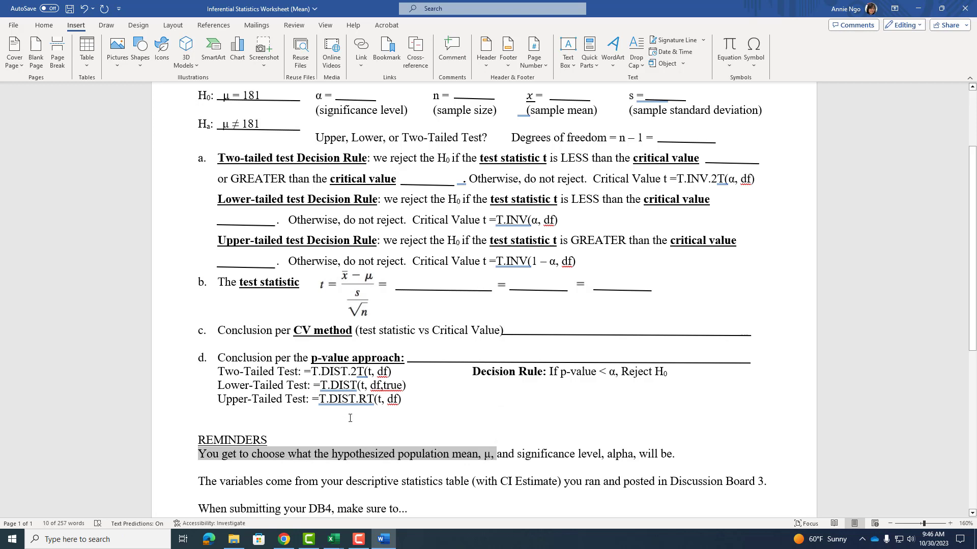
left_click(534, 461)
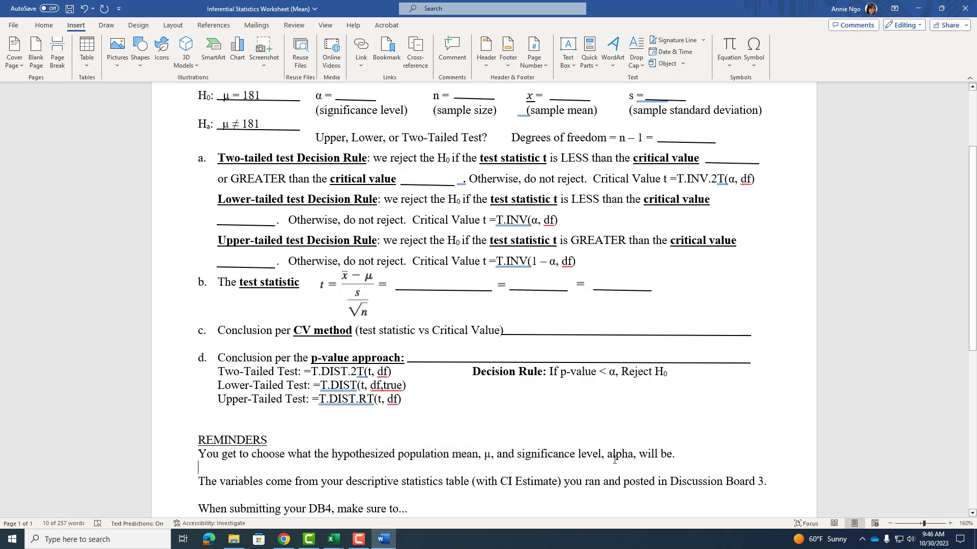
left_click_drag(681, 455, 516, 456)
scroll(346, 168, "up", 1)
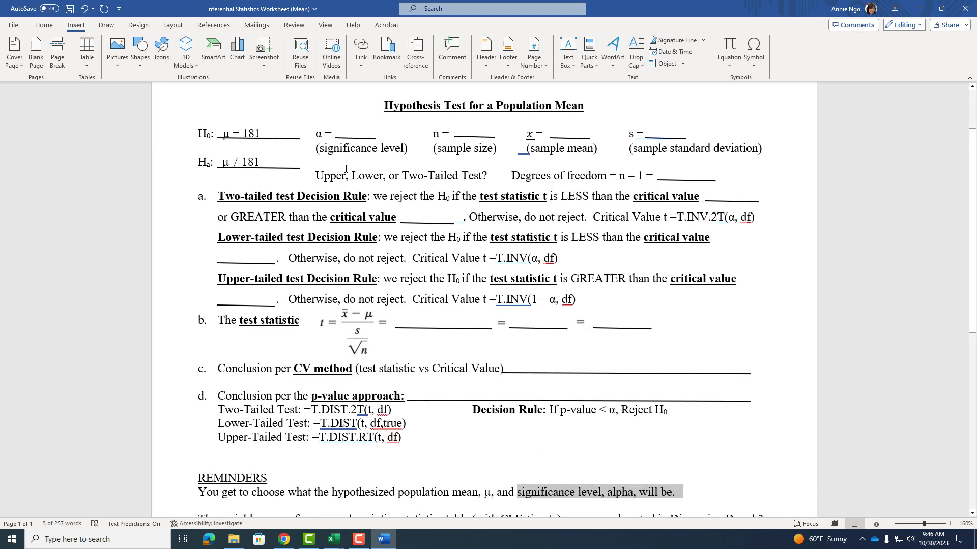
left_click(342, 135)
type("0.0")
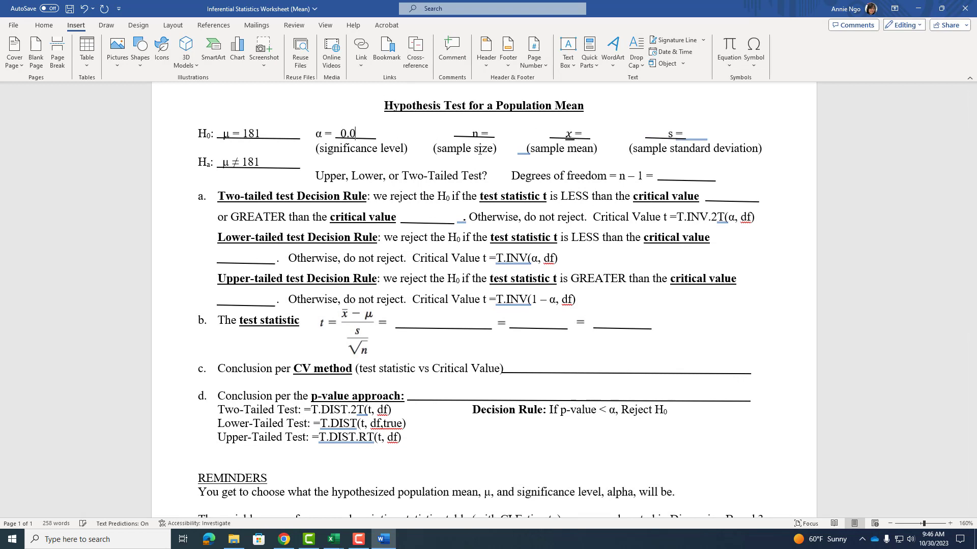
type("5")
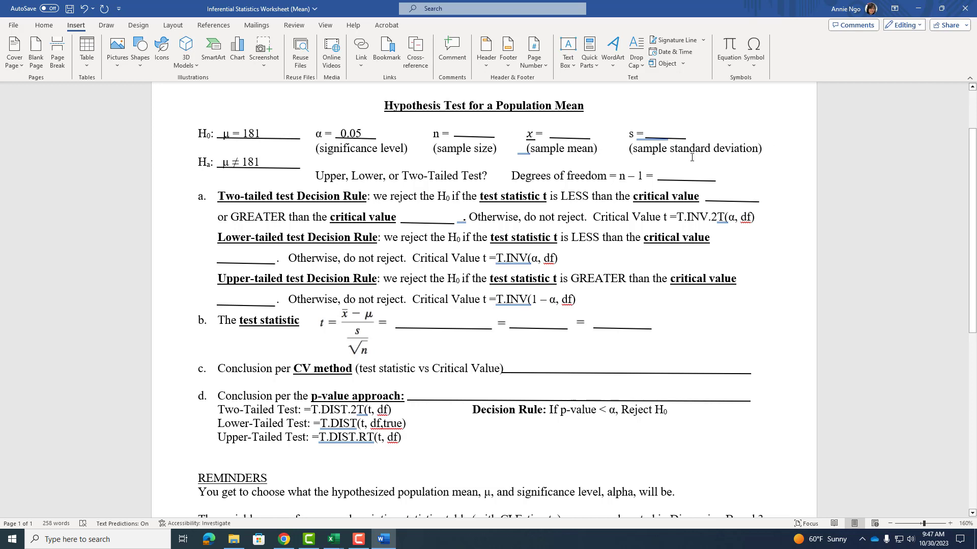
Fill in the sample size as 1670 and the sample mean as 230.92, taken from the price statistics in the Excel workbook
left_click(333, 539)
left_click(371, 513)
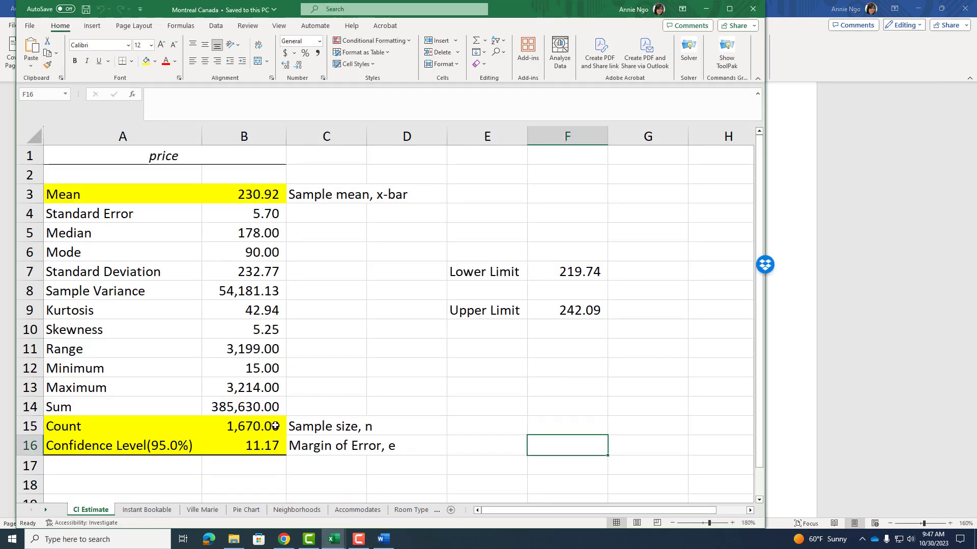
left_click(834, 286)
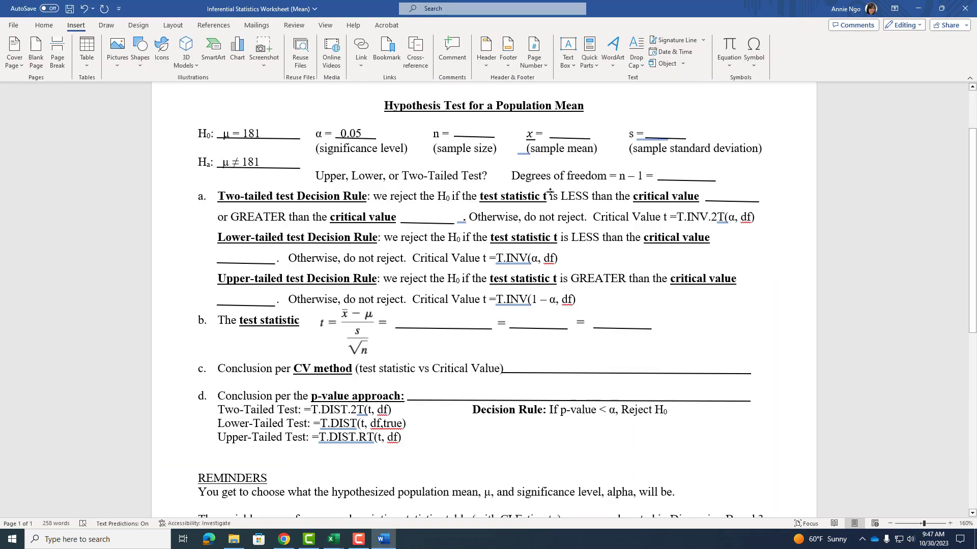
type("1670")
key("alt+Tab")
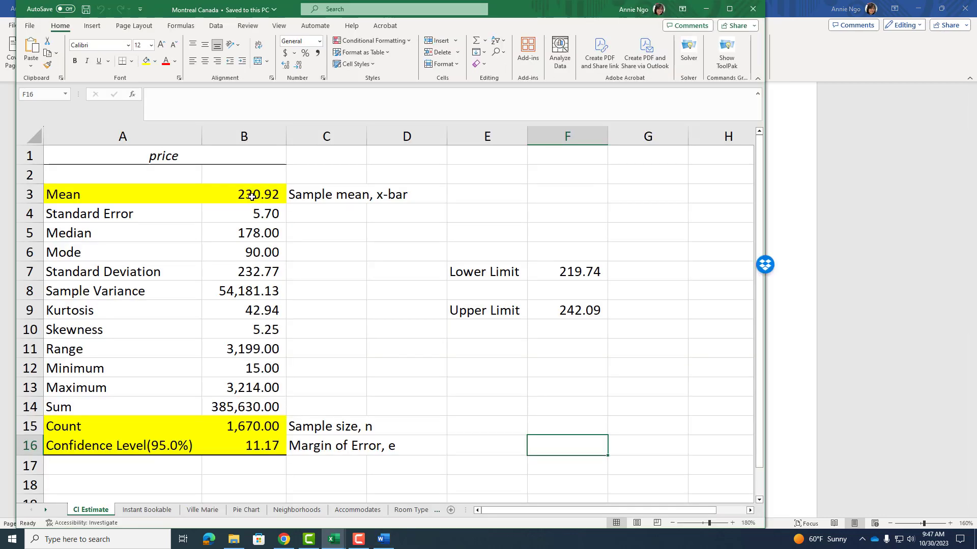
left_click(252, 197)
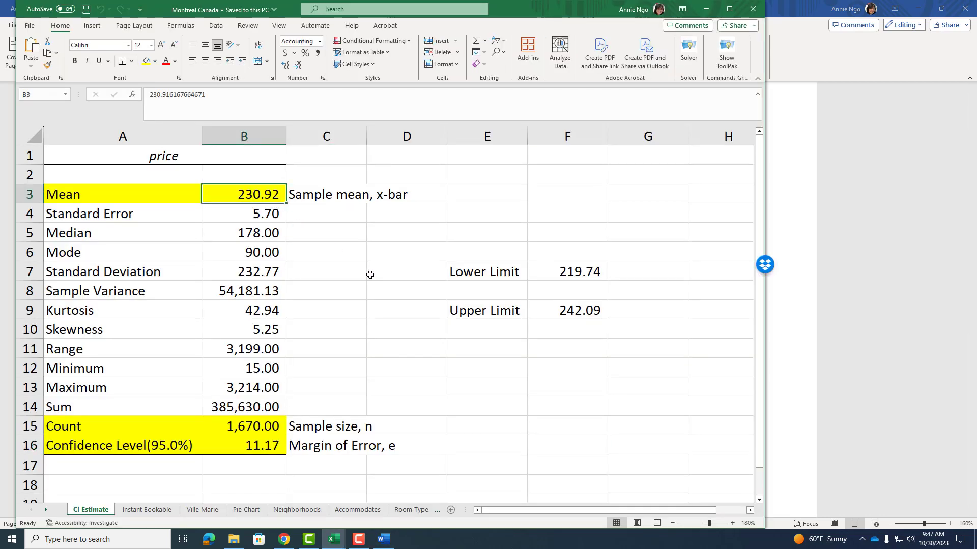
key("alt+Tab")
type("230.9")
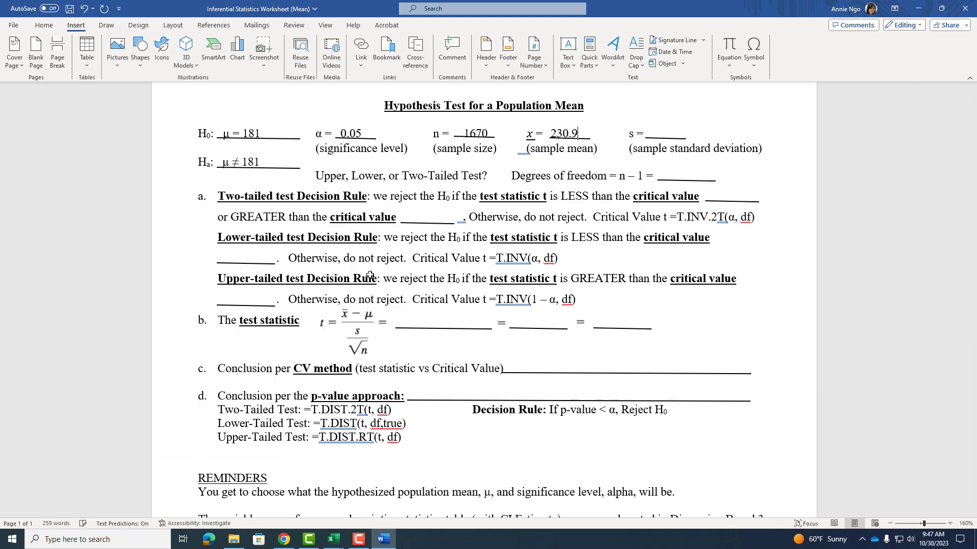
Highlight the Standard Deviation label and its value in yellow in the Excel price statistics
key("alt+Tab")
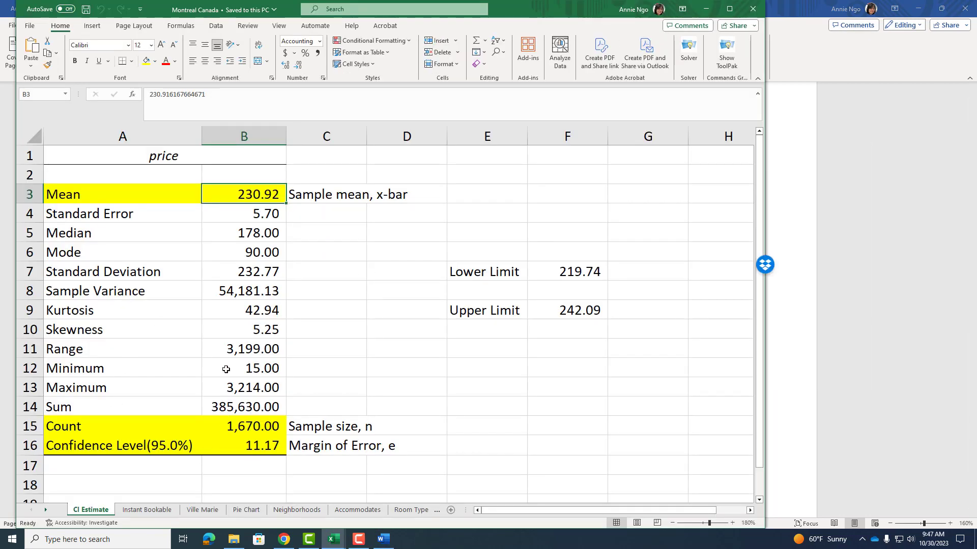
left_click_drag(122, 270, 229, 273)
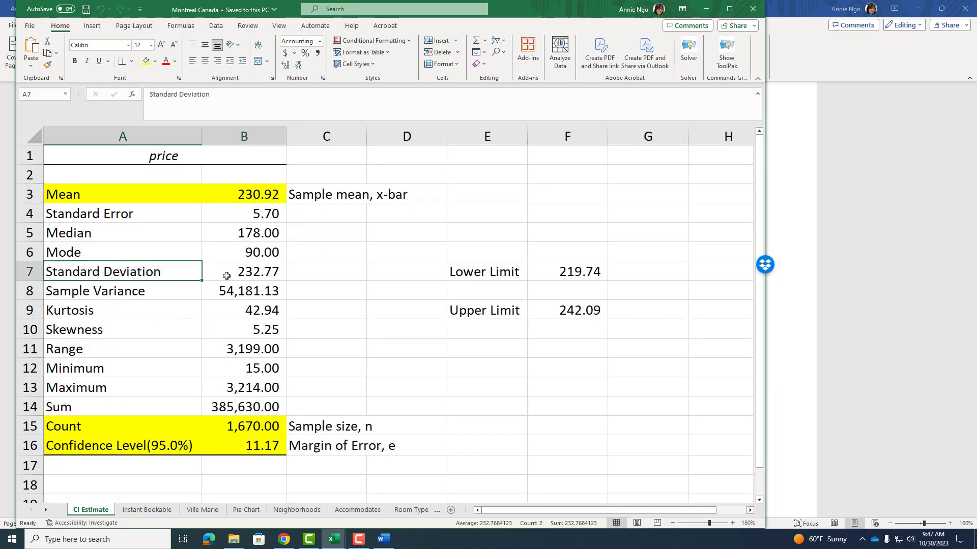
left_click(145, 61)
left_click(311, 273)
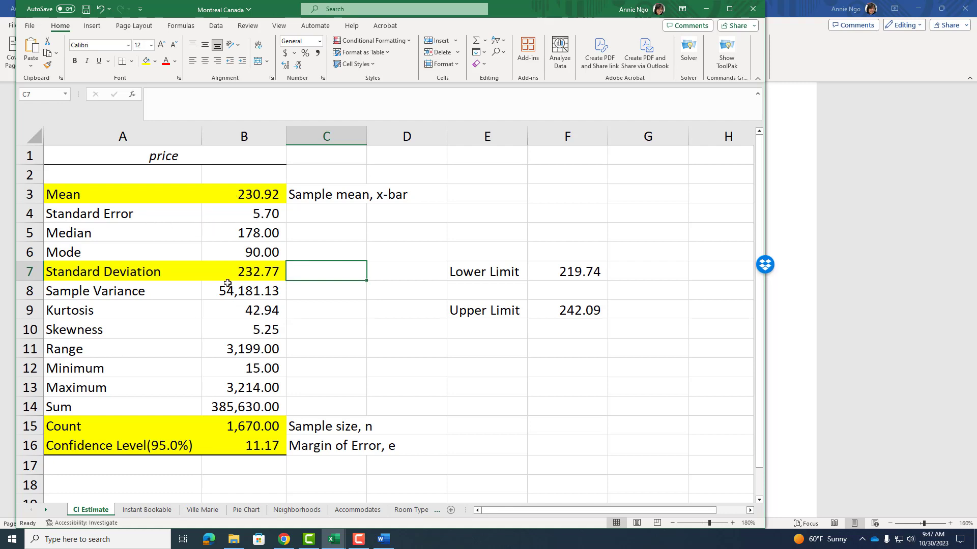
Fill in the sample standard deviation s as 232.77 in the Word worksheet
left_click(249, 274)
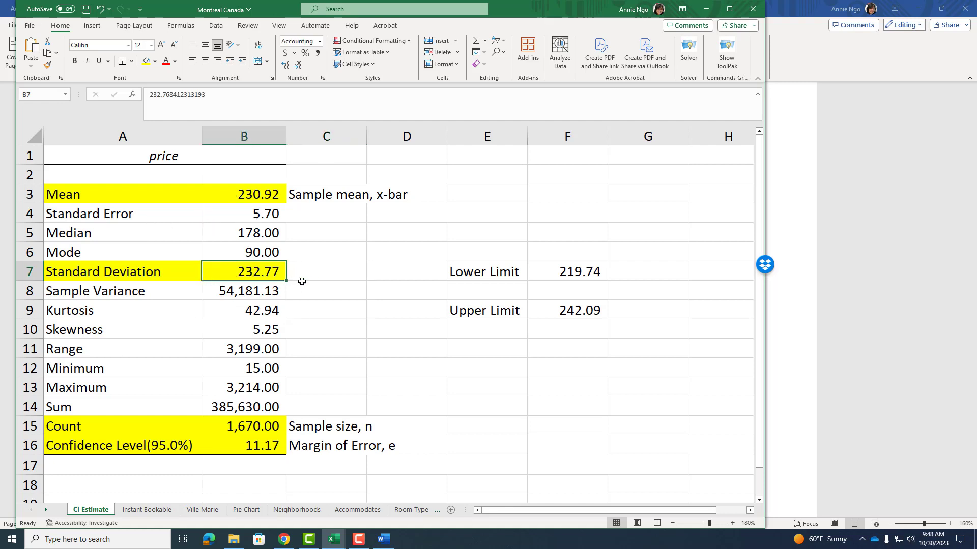
key("alt+Tab")
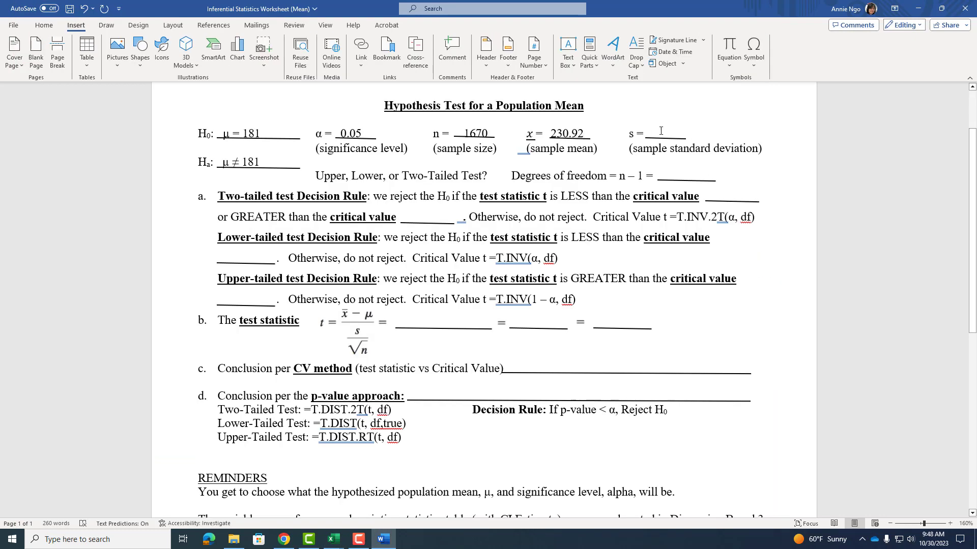
type("232.77")
key("alt+Tab")
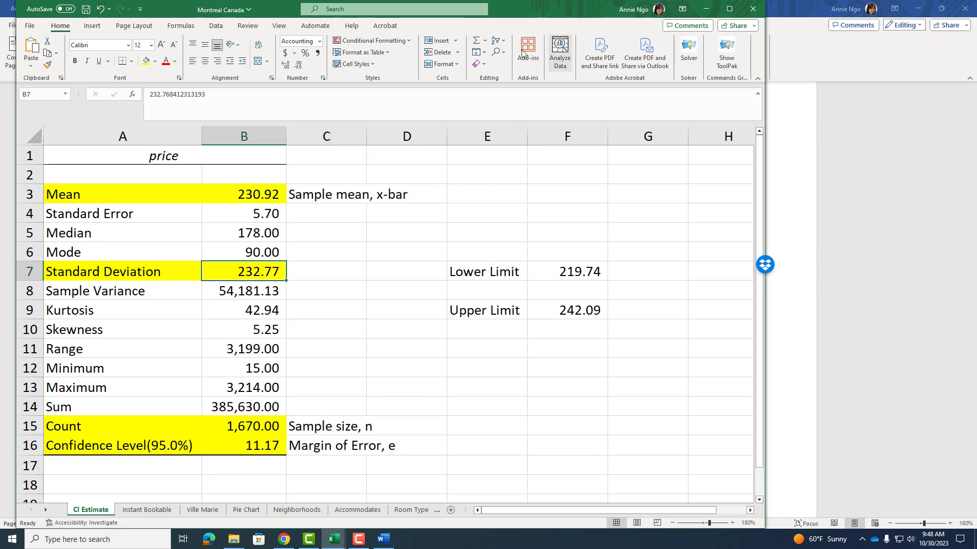
left_click_drag(529, 19, 510, 172)
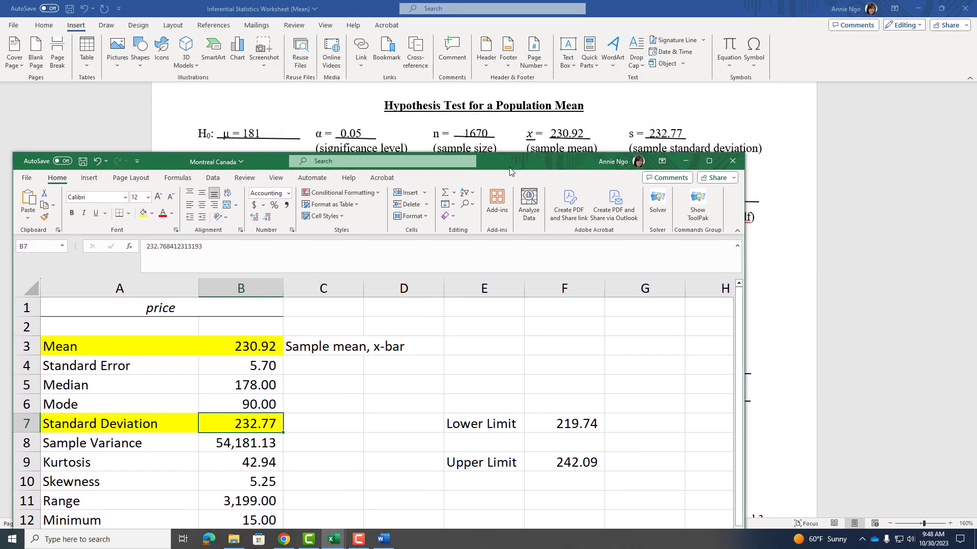
left_click_drag(510, 172, 512, 60)
left_click(746, 279)
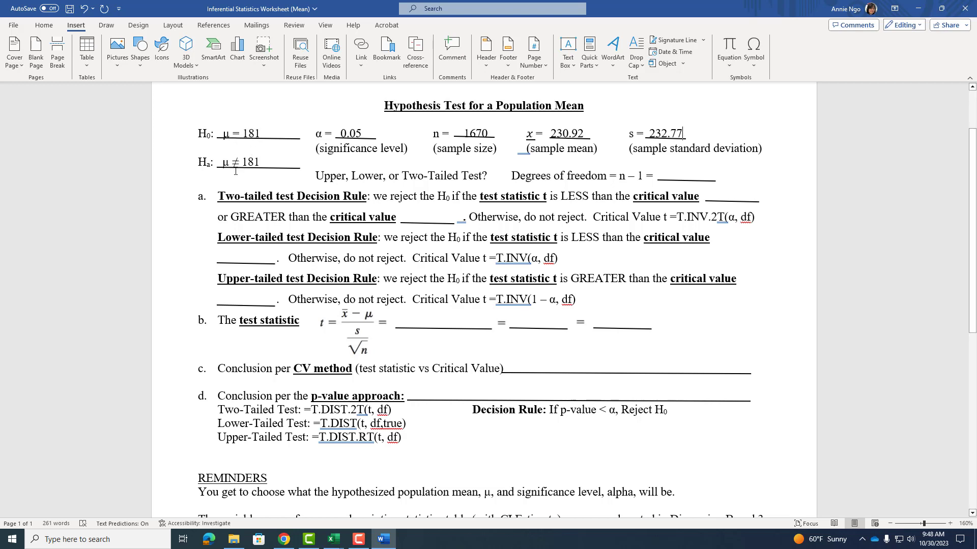
Highlight "or Two-Tailed Test" and the full Two-tailed test Decision Rule, including its T.INV.2T formula, in yellow
left_click_drag(402, 175, 481, 176)
left_click(43, 25)
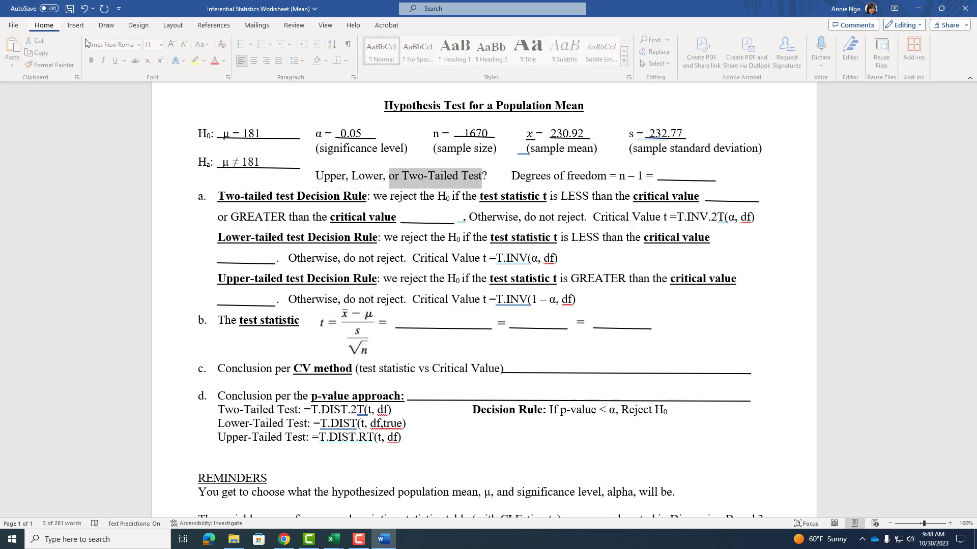
left_click(195, 60)
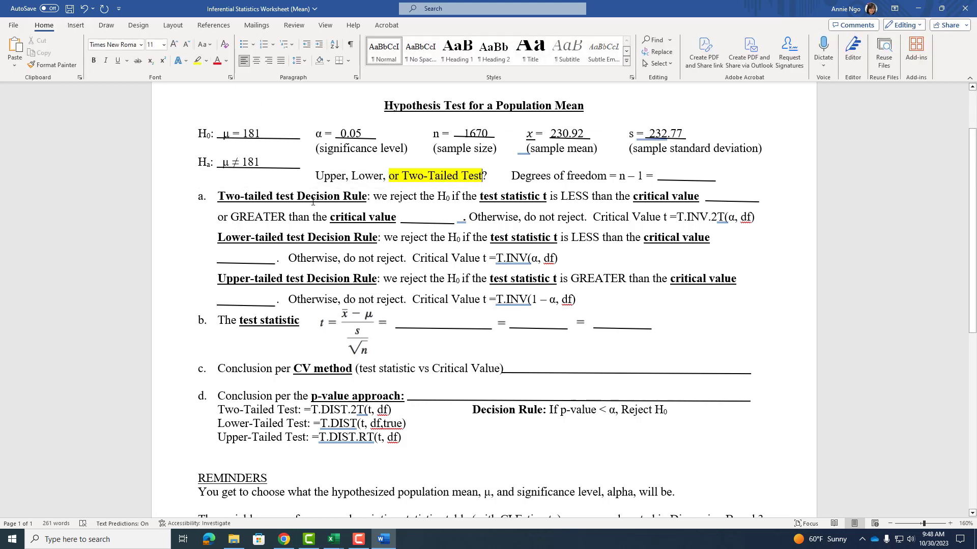
left_click(219, 199)
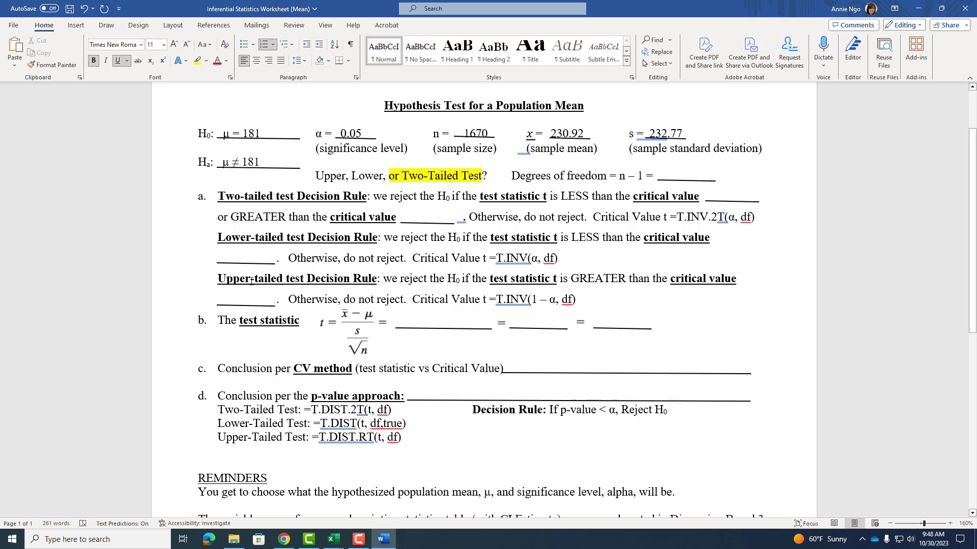
left_click_drag(217, 197, 754, 216)
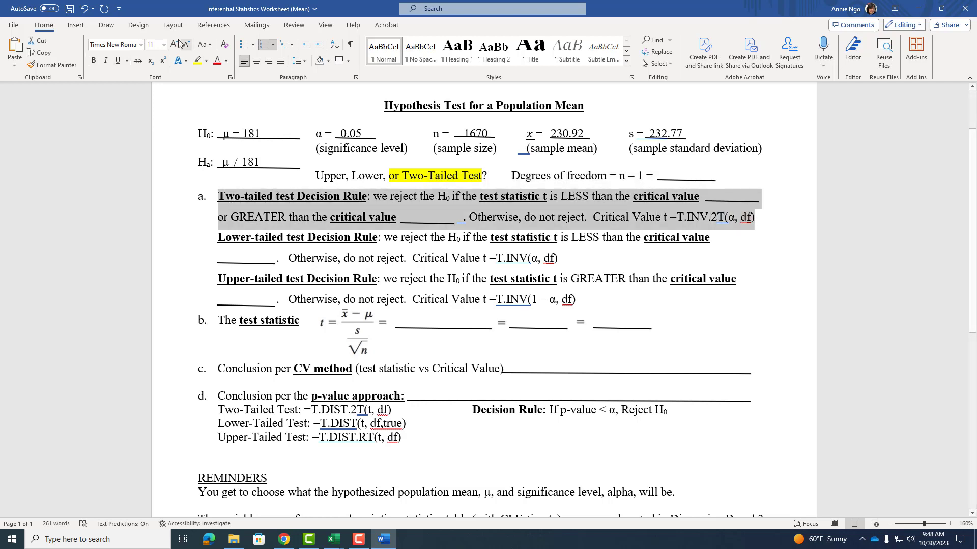
left_click(197, 61)
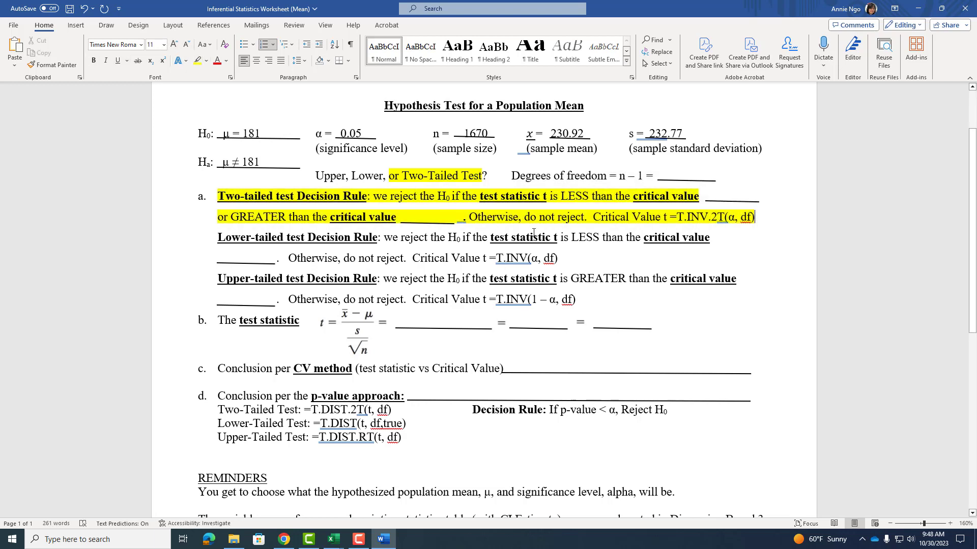